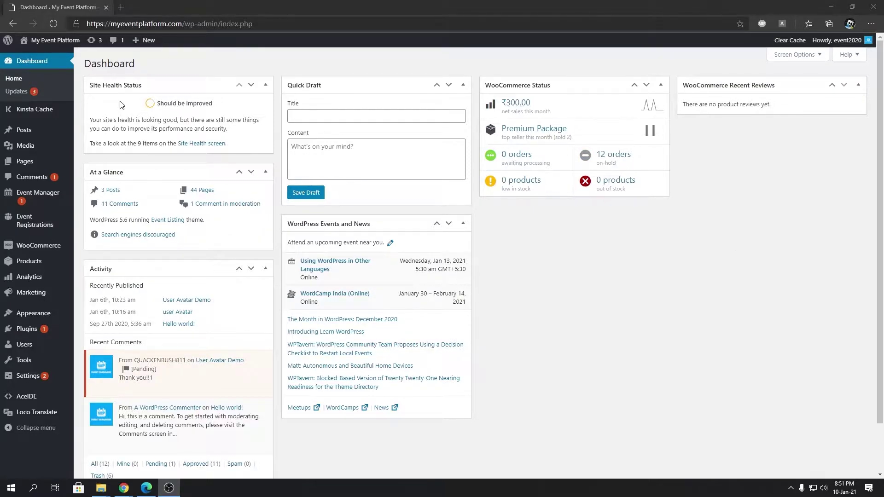
Step: Open the My Event Platform front-end site in a new browser tab
{"action": "mouse_move", "coordinate": [51, 40]}
{"action": "right_click", "coordinate": [37, 56]}
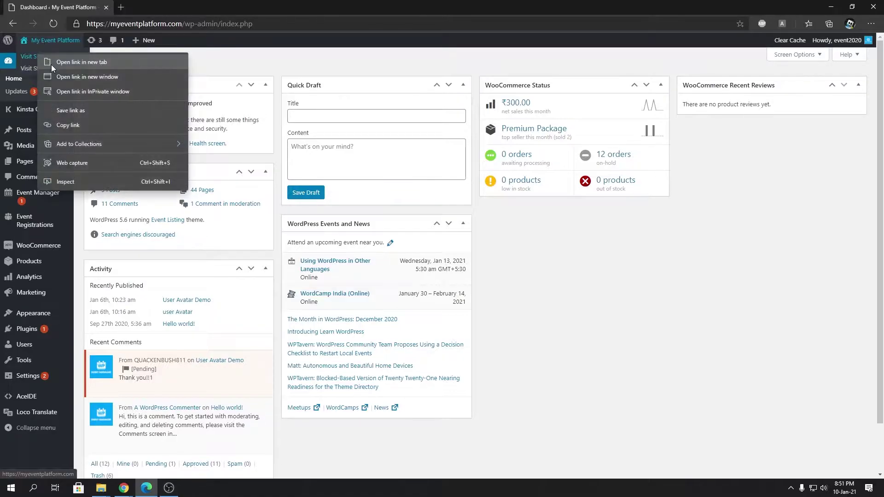
{"action": "left_click", "coordinate": [74, 61]}
{"action": "left_click", "coordinate": [177, 7]}
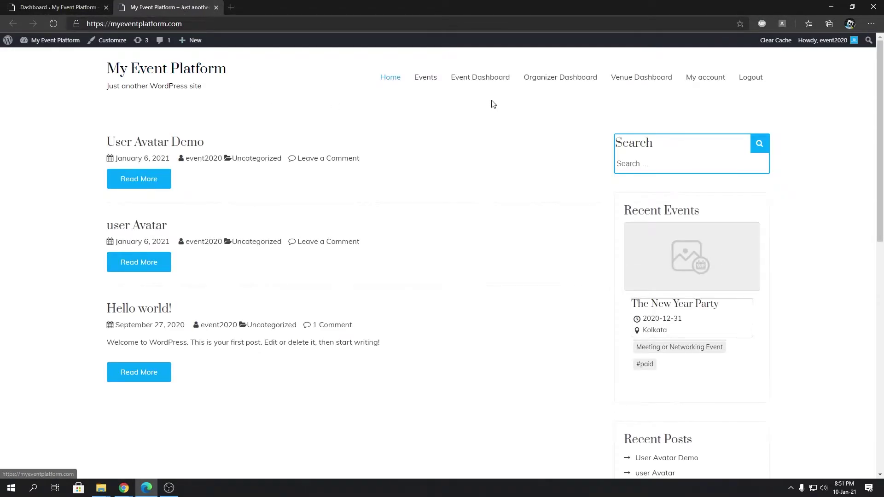
Step: Go to the Event Dashboard page and review its events, such as Fall Event and Republic Day Event
{"action": "left_click", "coordinate": [489, 79]}
{"action": "scroll", "coordinate": [287, 225], "scroll_direction": "down", "scroll_amount": 3}
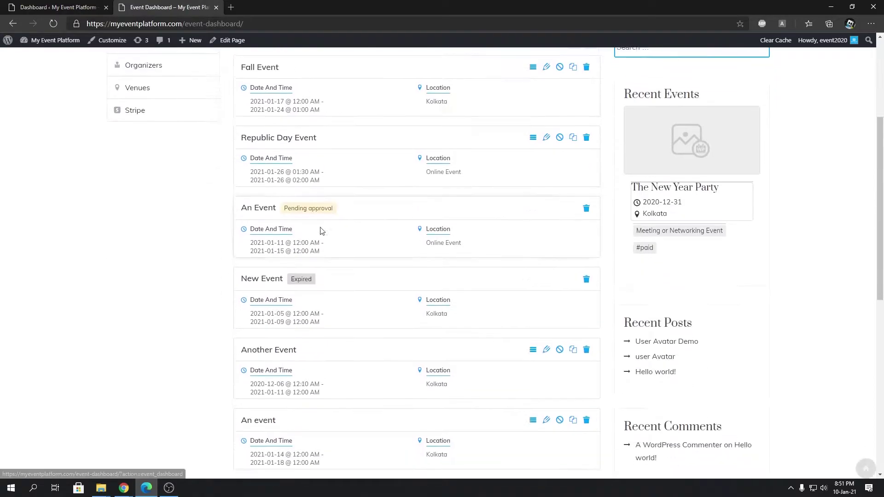
{"action": "scroll", "coordinate": [287, 225], "scroll_direction": "down", "scroll_amount": 8}
{"action": "scroll", "coordinate": [346, 302], "scroll_direction": "up", "scroll_amount": 10}
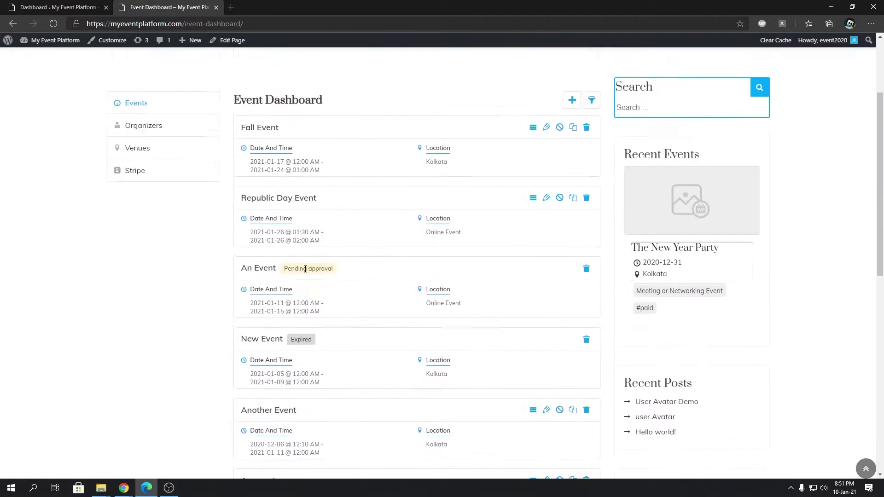
{"action": "scroll", "coordinate": [307, 272], "scroll_direction": "up", "scroll_amount": 2}
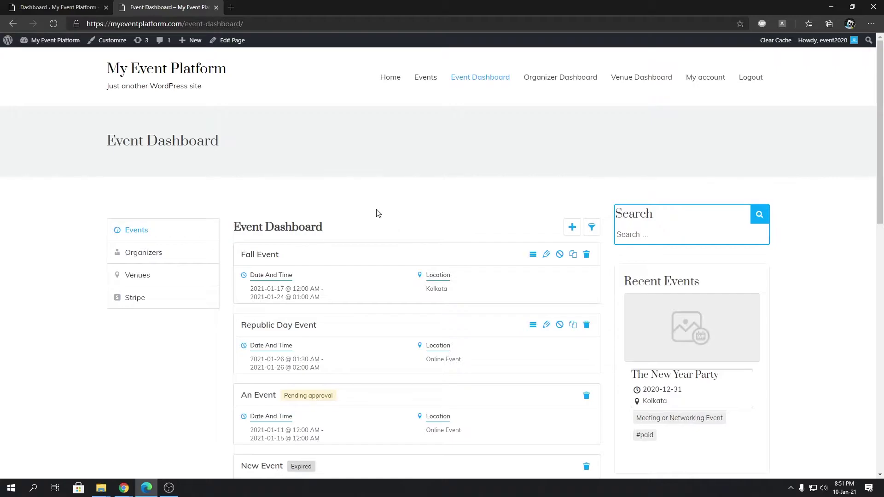
Step: Load wp-eventmanager.com in a new tab and go to its Knowledge Base
{"action": "left_click", "coordinate": [230, 7]}
{"action": "type", "text": "wp-e"}
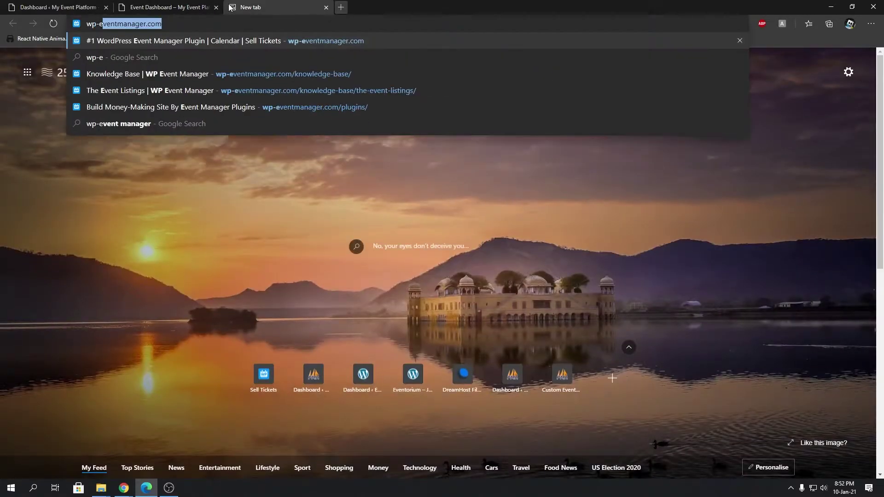
{"action": "key", "text": "Return"}
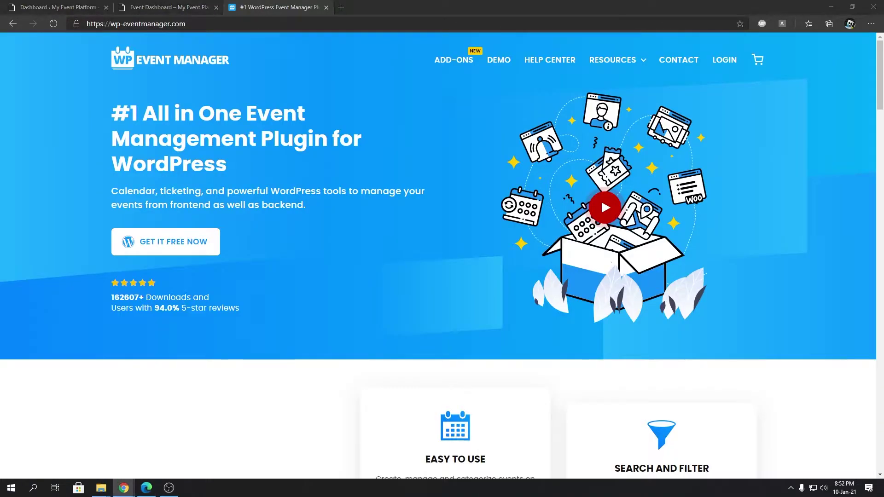
{"action": "scroll", "coordinate": [310, 327], "scroll_direction": "down", "scroll_amount": 20}
{"action": "left_click", "coordinate": [271, 182]}
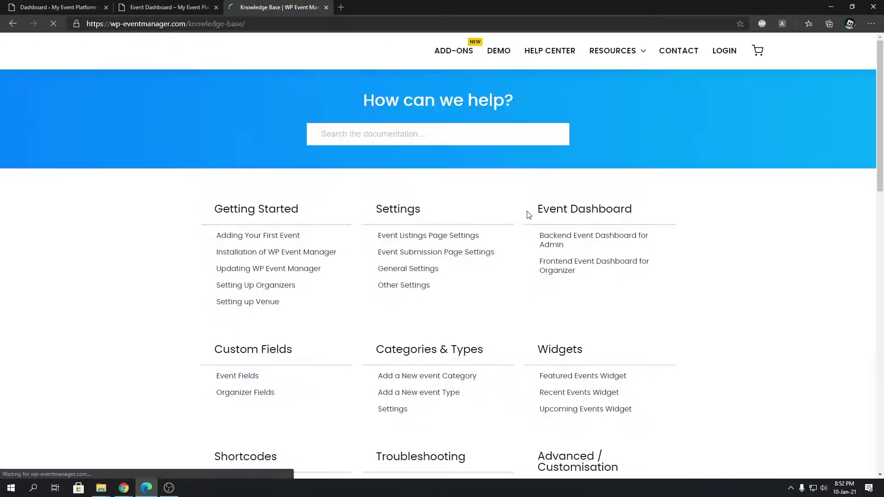
Step: Find 'The Event Dashboard' article and select its [event_dashboard] shortcode
{"action": "type", "text": "The event dashboard"}
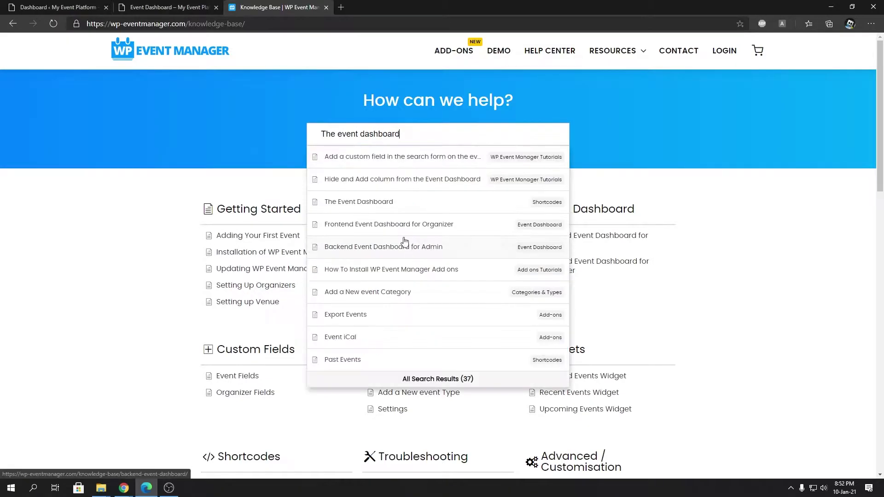
{"action": "left_click", "coordinate": [366, 202]}
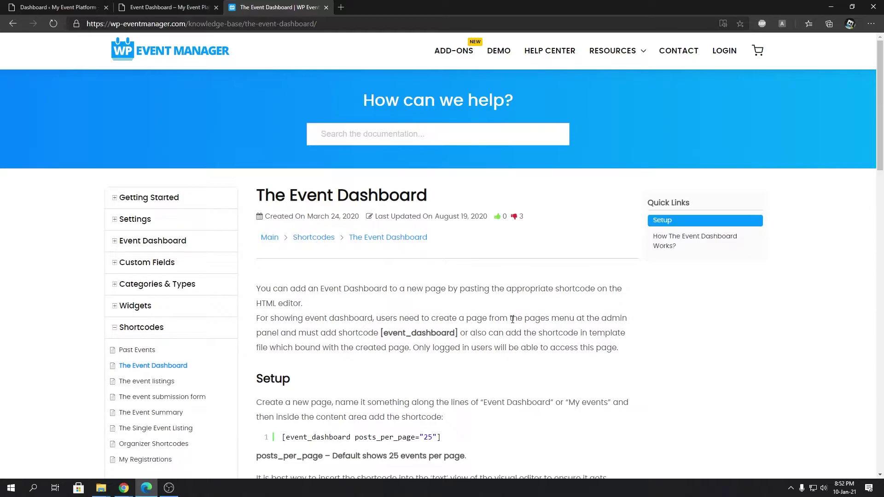
{"action": "scroll", "coordinate": [451, 330], "scroll_direction": "down", "scroll_amount": 4}
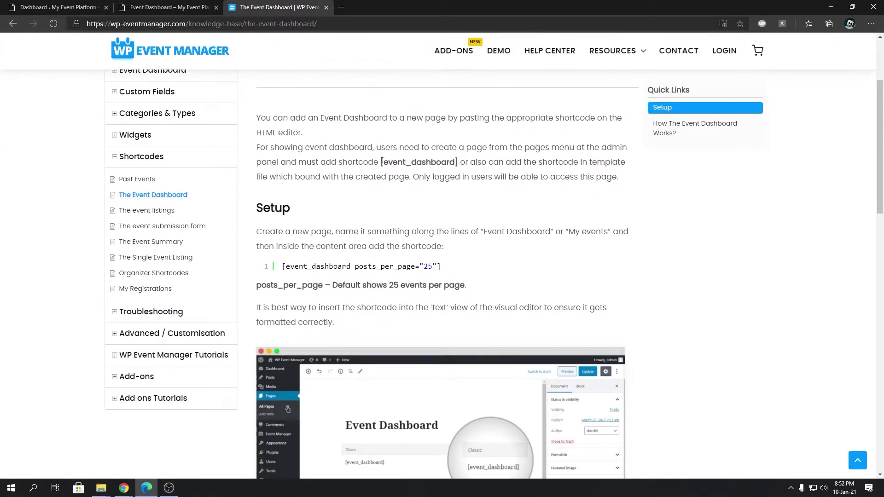
{"action": "left_click_drag", "start_coordinate": [380, 162], "coordinate": [461, 162]}
{"action": "key", "text": "ctrl+c"}
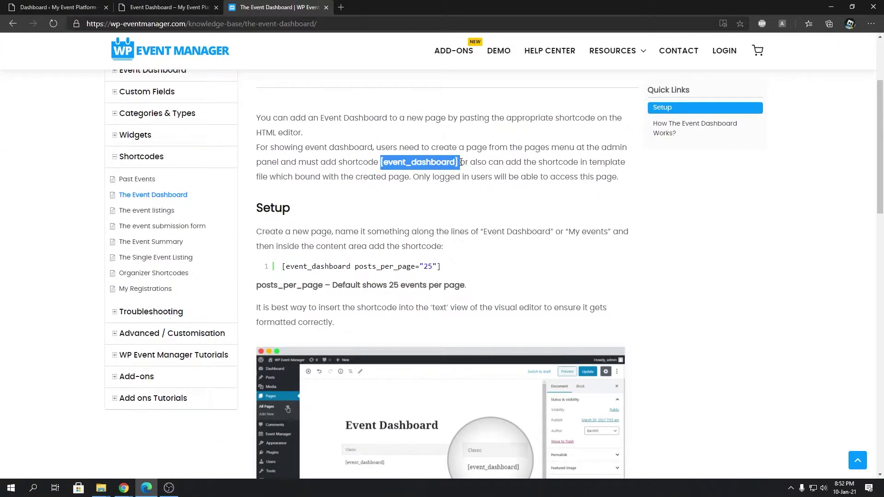
Step: Create a new page titled 'Custom Event Dashboard' with the [event_dashboard] shortcode as content
{"action": "left_click", "coordinate": [69, 7]}
{"action": "mouse_move", "coordinate": [143, 40]}
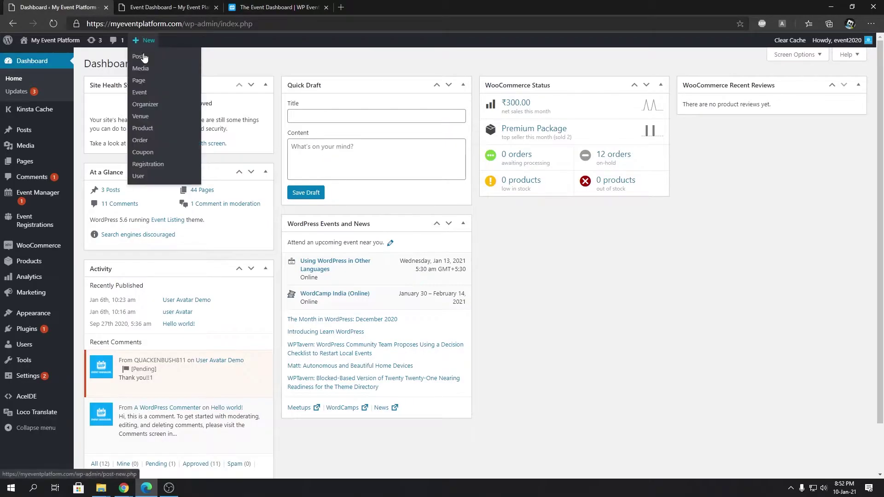
{"action": "left_click", "coordinate": [141, 83]}
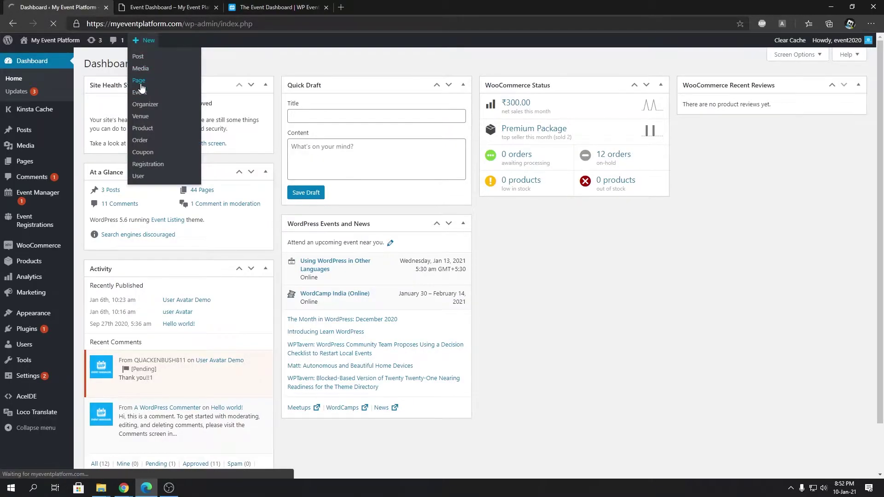
{"action": "type", "text": "Custom Event Dashboard"}
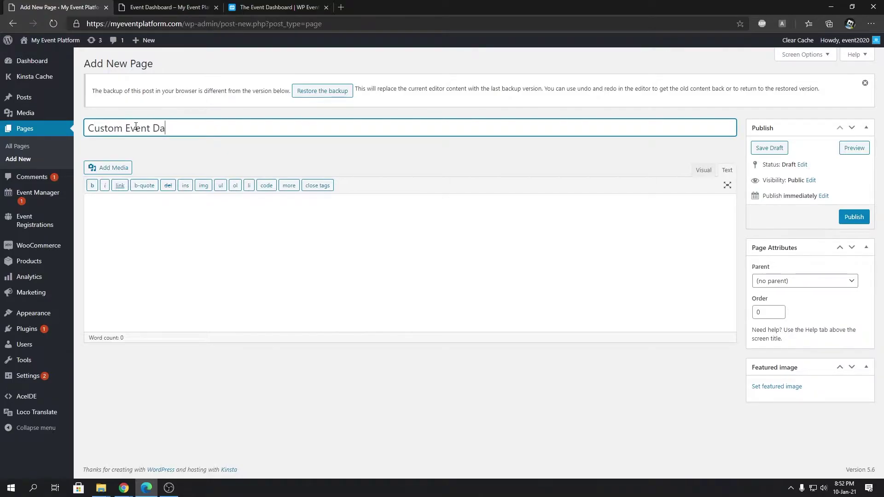
{"action": "left_click", "coordinate": [200, 281]}
{"action": "key", "text": "ctrl+v"}
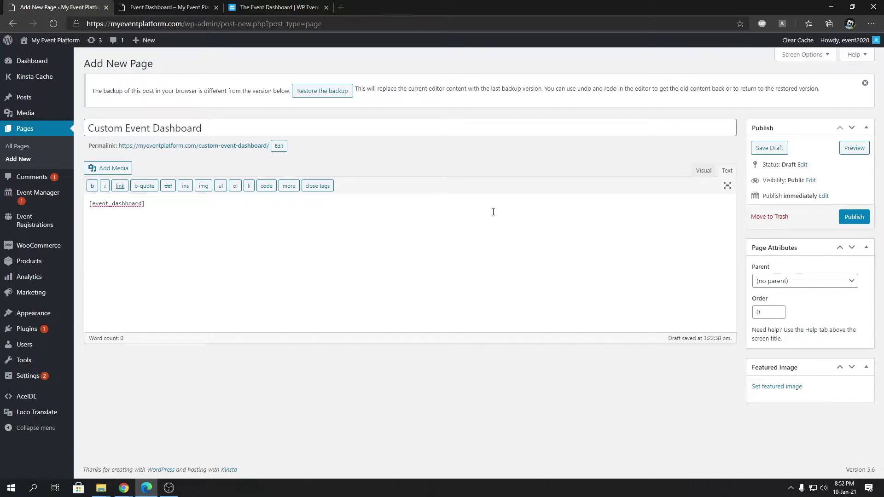
Step: Read the 'How The Event Dashboard Works?' section of the documentation article
{"action": "left_click", "coordinate": [257, 8]}
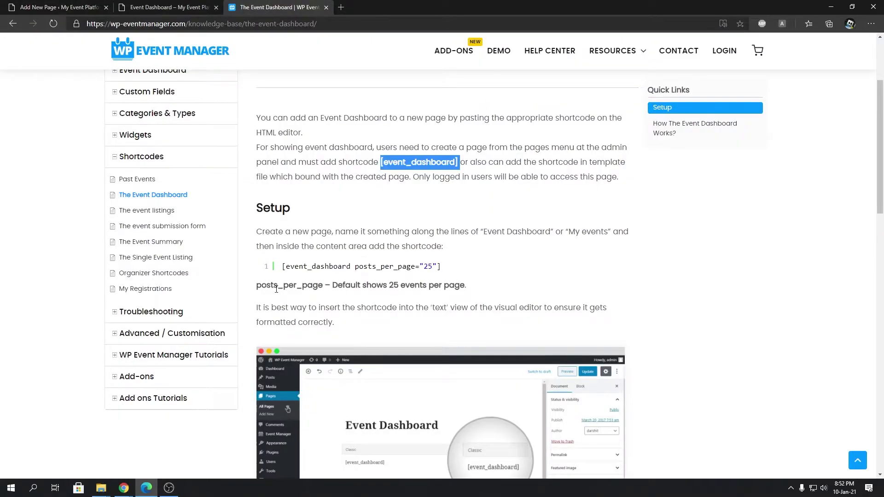
{"action": "scroll", "coordinate": [276, 289], "scroll_direction": "down", "scroll_amount": 10}
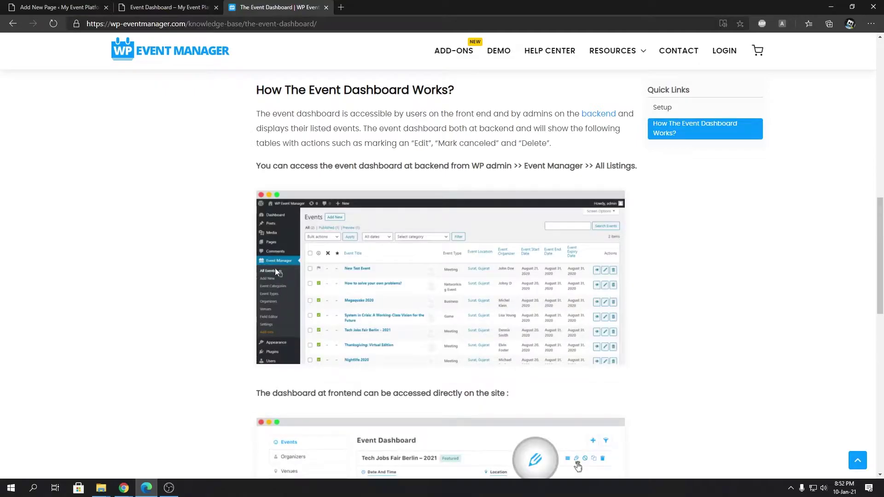
{"action": "left_click_drag", "start_coordinate": [256, 91], "coordinate": [458, 103]}
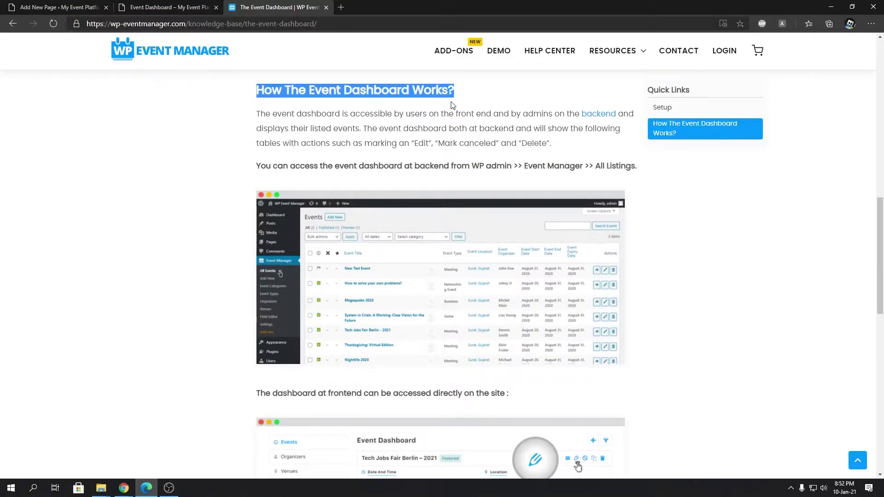
Step: Check the events currently listed on the front-end Event Dashboard page
{"action": "left_click", "coordinate": [178, 10]}
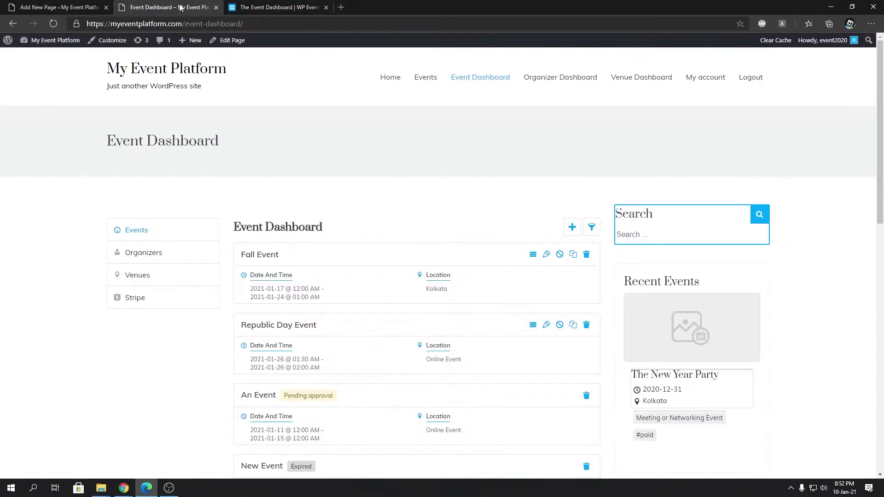
{"action": "scroll", "coordinate": [518, 249], "scroll_direction": "down", "scroll_amount": 1}
{"action": "scroll", "coordinate": [509, 231], "scroll_direction": "down", "scroll_amount": 15}
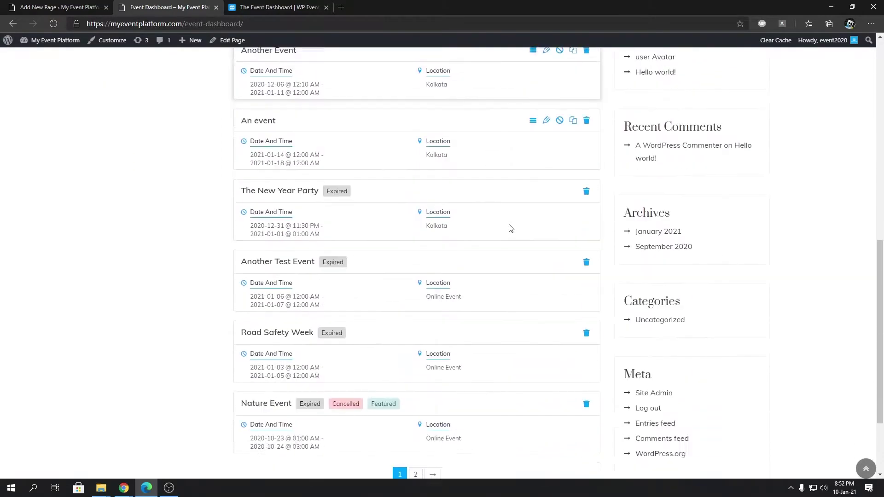
{"action": "scroll", "coordinate": [330, 193], "scroll_direction": "up", "scroll_amount": 14}
{"action": "scroll", "coordinate": [405, 266], "scroll_direction": "down", "scroll_amount": 15}
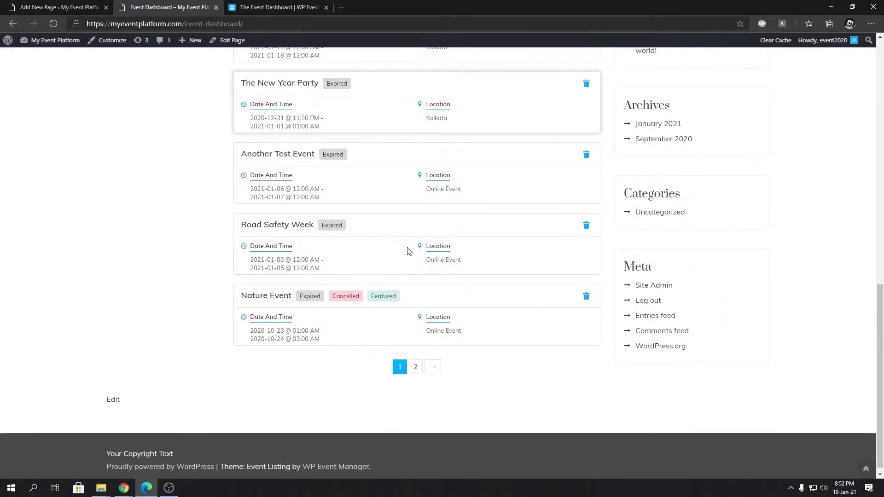
{"action": "scroll", "coordinate": [466, 246], "scroll_direction": "up", "scroll_amount": 14}
{"action": "scroll", "coordinate": [381, 242], "scroll_direction": "up", "scroll_amount": 1}
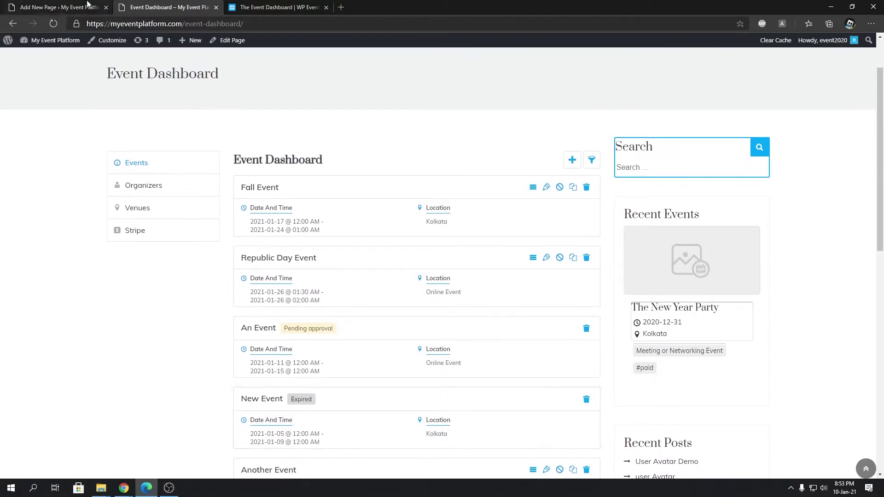
Step: Select the posts_per_page parameter from the documentation's shortcode example
{"action": "left_click", "coordinate": [300, 5]}
{"action": "scroll", "coordinate": [317, 179], "scroll_direction": "up", "scroll_amount": 10}
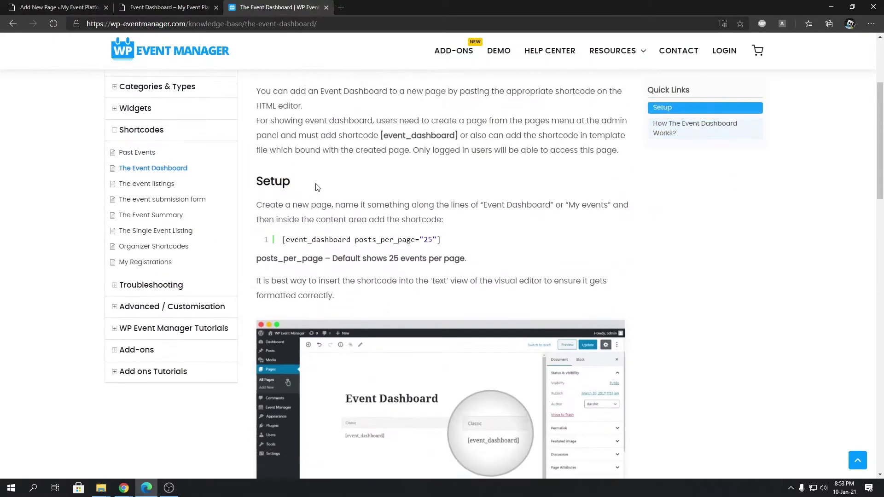
{"action": "left_click_drag", "start_coordinate": [356, 268], "coordinate": [416, 267]}
{"action": "key", "text": "ctrl+c"}
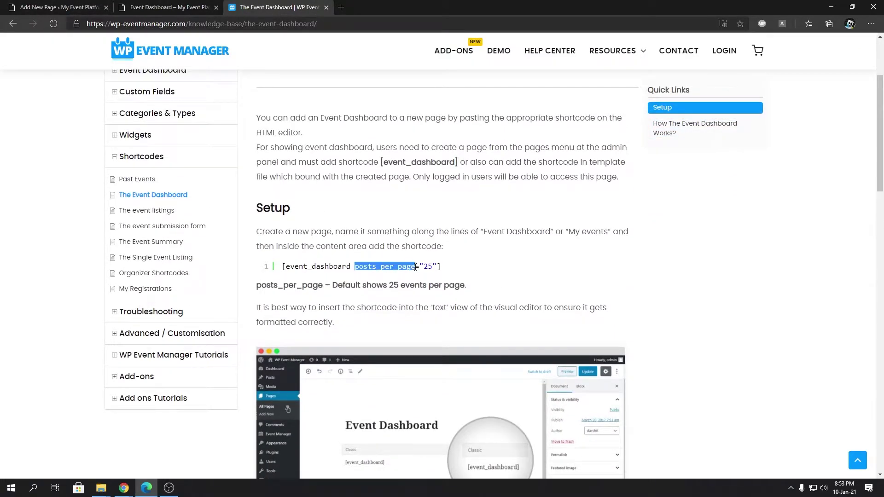
Step: Extend the shortcode to [event_dashboard posts_per_page='5'] and publish the page
{"action": "key", "text": "ctrl+1"}
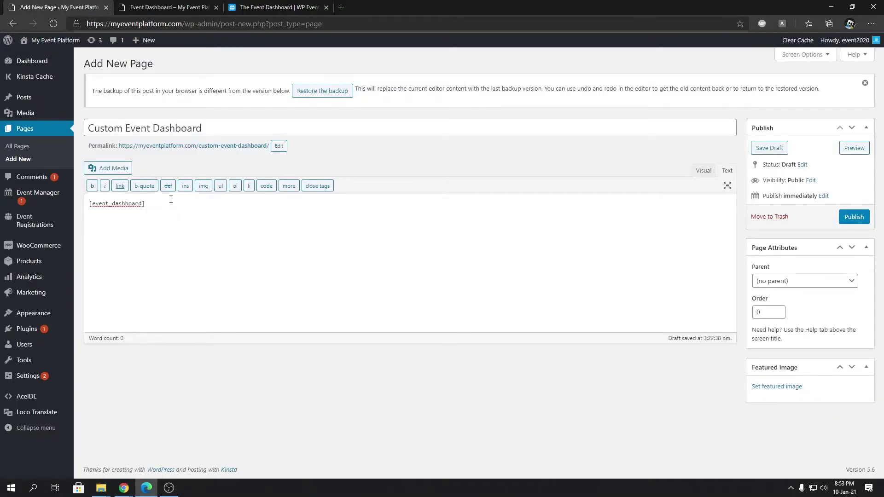
{"action": "key", "text": "ctrl+v"}
{"action": "left_click", "coordinate": [853, 217]}
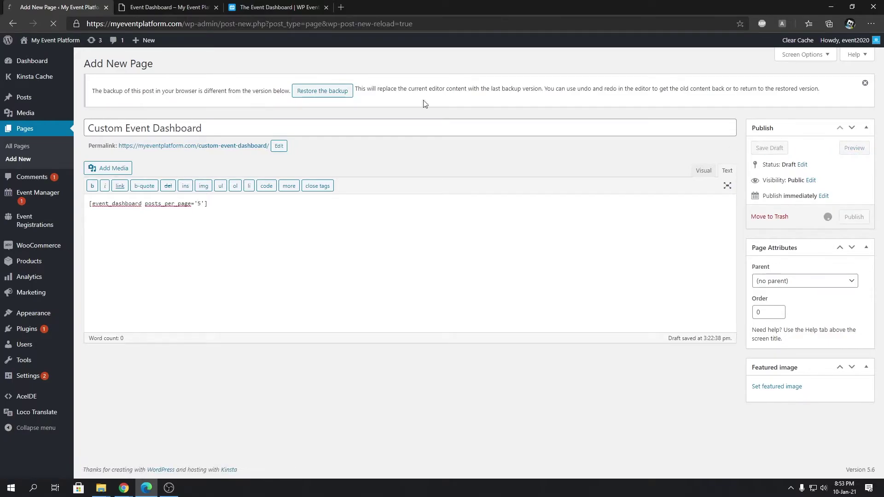
Step: Bring up the link options for the published page's permalink
{"action": "left_click", "coordinate": [155, 5]}
{"action": "left_click", "coordinate": [102, 5]}
{"action": "right_click", "coordinate": [173, 182]}
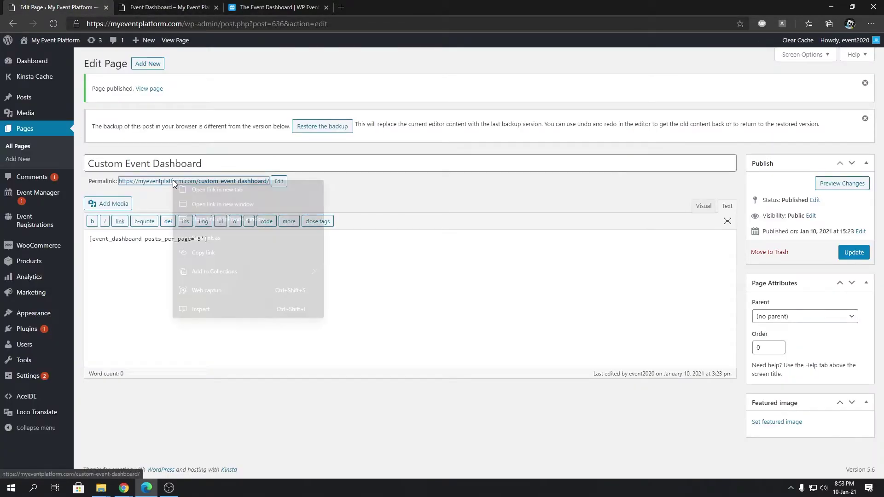
Step: Open the published Custom Event Dashboard page in a new tab and view it
{"action": "left_click", "coordinate": [217, 190]}
{"action": "left_click", "coordinate": [184, 7]}
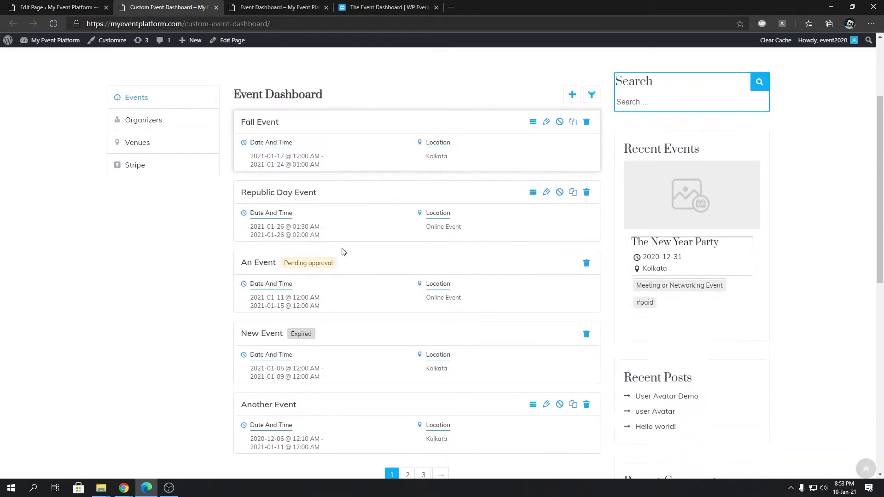
{"action": "scroll", "coordinate": [340, 252], "scroll_direction": "down", "scroll_amount": 4}
{"action": "scroll", "coordinate": [322, 221], "scroll_direction": "up", "scroll_amount": 6}
{"action": "scroll", "coordinate": [400, 201], "scroll_direction": "down", "scroll_amount": 4}
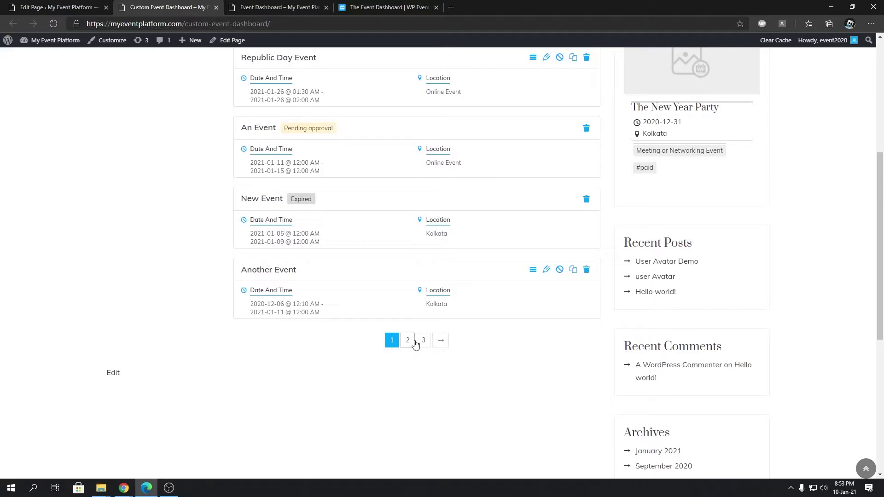
Step: Step through the event list to page 2 and back to page 1
{"action": "left_click", "coordinate": [409, 341]}
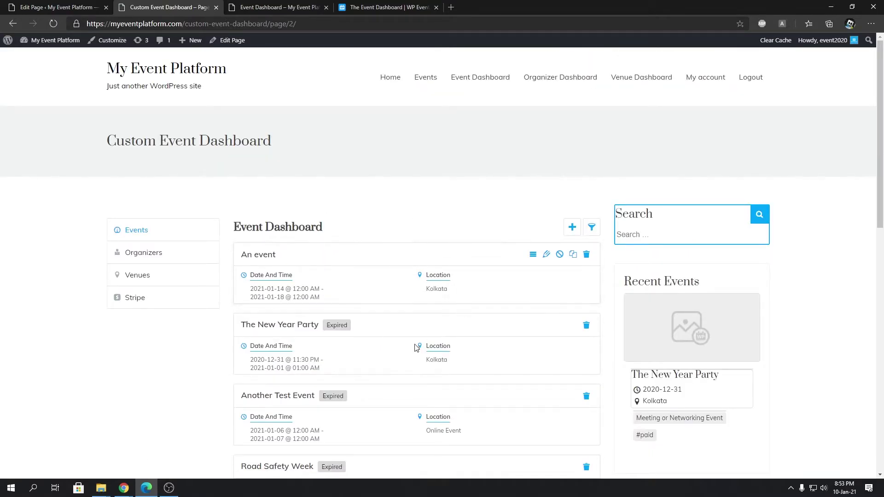
{"action": "scroll", "coordinate": [411, 331], "scroll_direction": "down", "scroll_amount": 10}
{"action": "scroll", "coordinate": [409, 300], "scroll_direction": "up", "scroll_amount": 1}
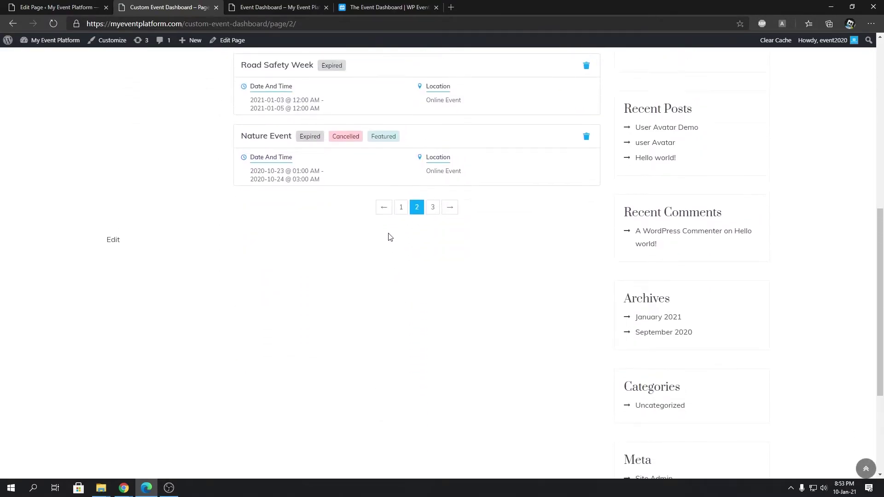
{"action": "left_click", "coordinate": [396, 206]}
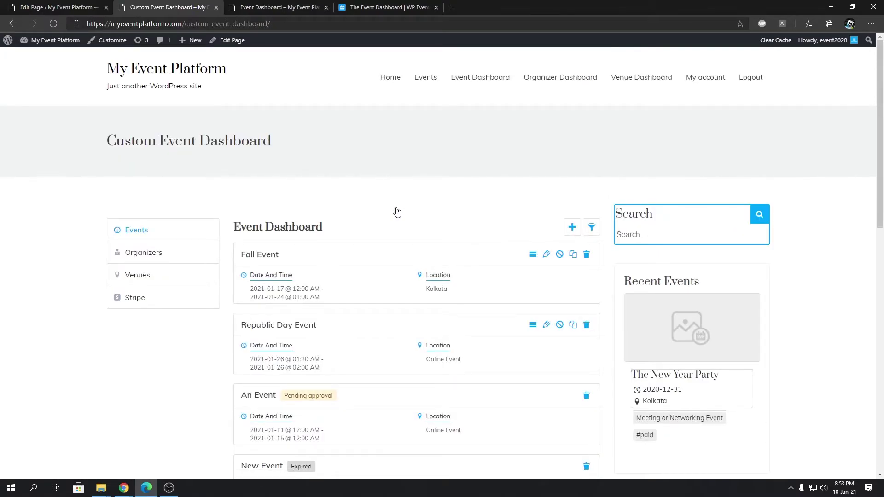
{"action": "scroll", "coordinate": [383, 221], "scroll_direction": "down", "scroll_amount": 3}
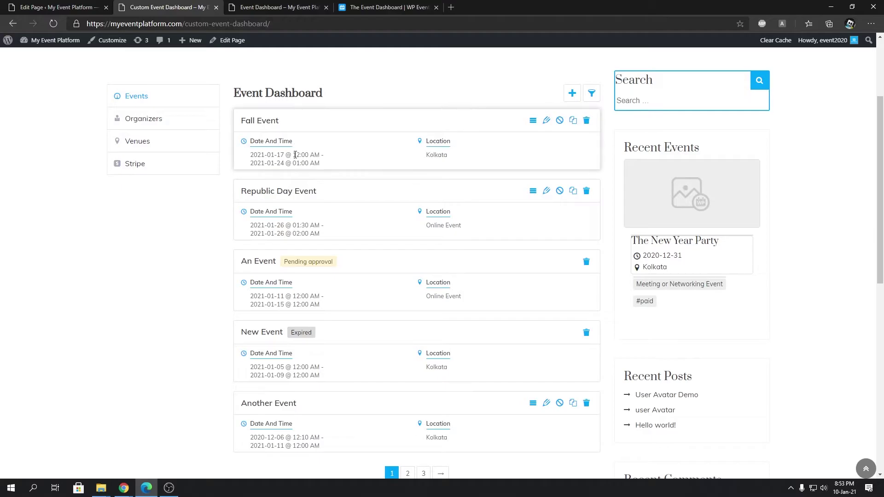
Step: Scroll through page 1's five events, including An Event pending approval and expired New Event
{"action": "scroll", "coordinate": [306, 169], "scroll_direction": "up", "scroll_amount": 3}
{"action": "scroll", "coordinate": [307, 170], "scroll_direction": "down", "scroll_amount": 6}
{"action": "scroll", "coordinate": [307, 171], "scroll_direction": "down", "scroll_amount": 1}
{"action": "scroll", "coordinate": [323, 184], "scroll_direction": "up", "scroll_amount": 4}
{"action": "scroll", "coordinate": [380, 207], "scroll_direction": "down", "scroll_amount": 8}
{"action": "scroll", "coordinate": [393, 192], "scroll_direction": "up", "scroll_amount": 5}
{"action": "scroll", "coordinate": [414, 195], "scroll_direction": "down", "scroll_amount": 5}
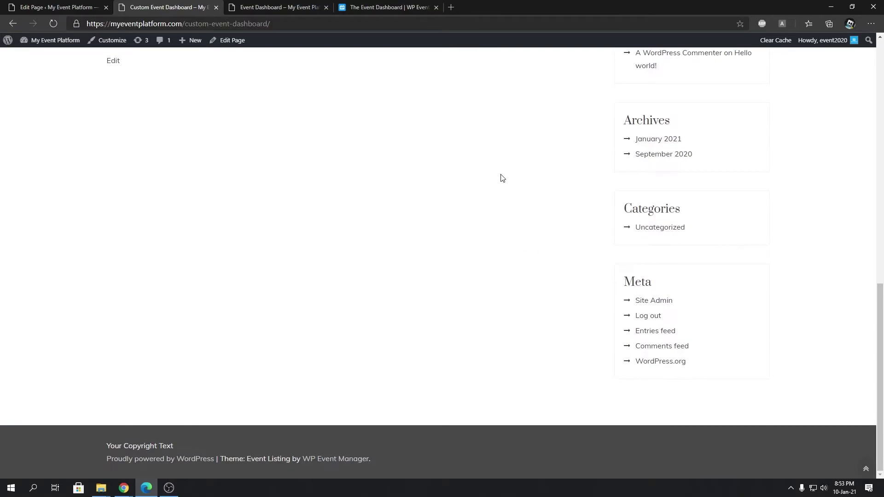
{"action": "scroll", "coordinate": [489, 197], "scroll_direction": "up", "scroll_amount": 3}
{"action": "scroll", "coordinate": [461, 360], "scroll_direction": "down", "scroll_amount": 3}
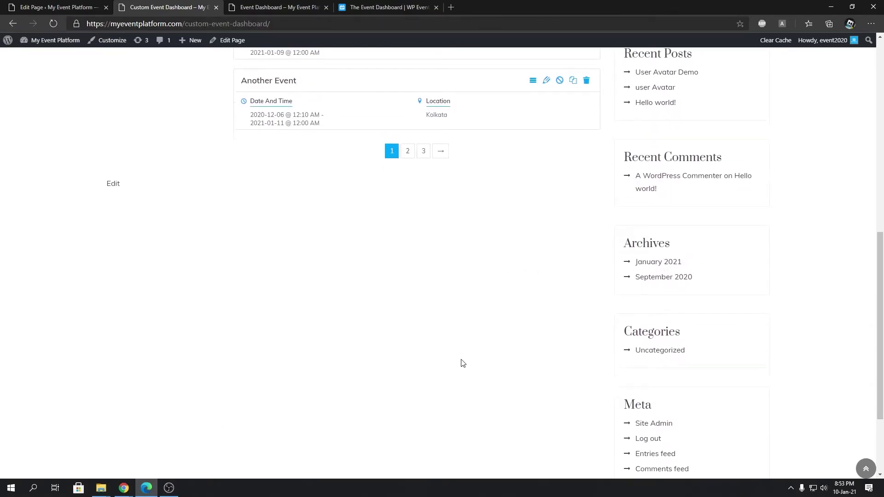
{"action": "scroll", "coordinate": [463, 363], "scroll_direction": "up", "scroll_amount": 13}
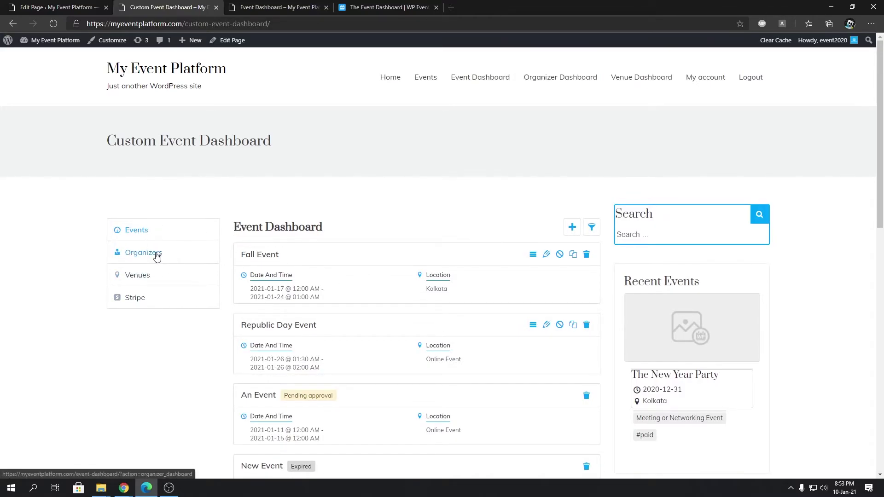
{"action": "scroll", "coordinate": [331, 221], "scroll_direction": "down", "scroll_amount": 5}
{"action": "scroll", "coordinate": [317, 172], "scroll_direction": "up", "scroll_amount": 3}
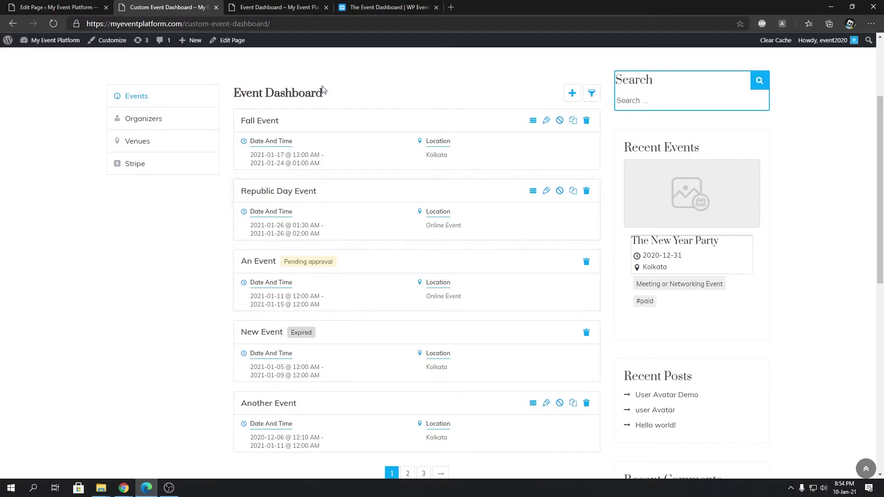
Step: Return to the admin and open Event Manager's All Events list of 12 events
{"action": "left_click", "coordinate": [56, 7]}
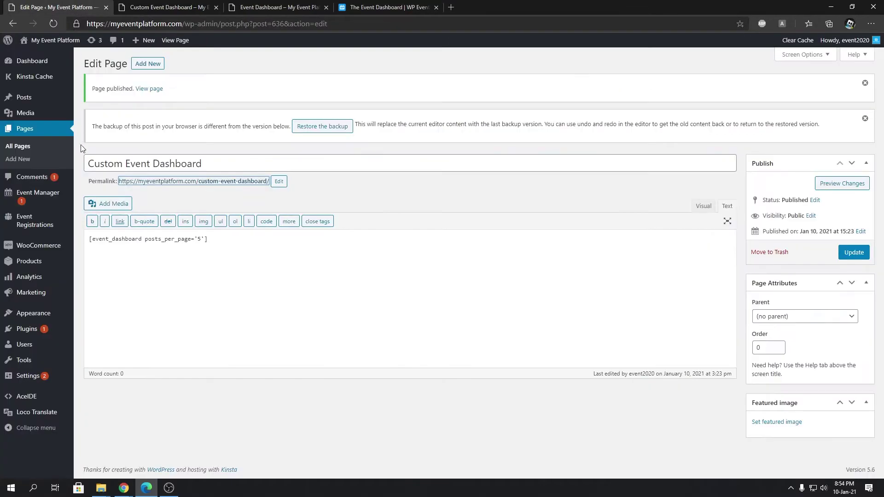
{"action": "mouse_move", "coordinate": [74, 233]}
{"action": "mouse_move", "coordinate": [75, 195]}
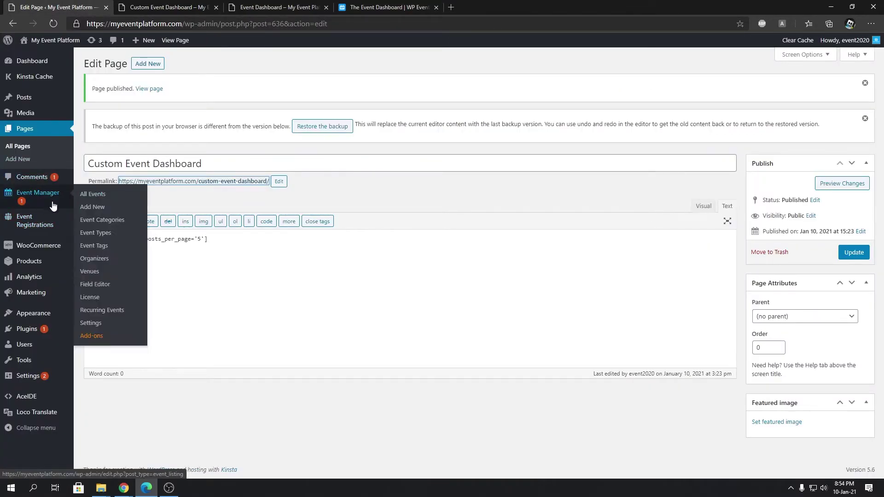
{"action": "left_click", "coordinate": [105, 200]}
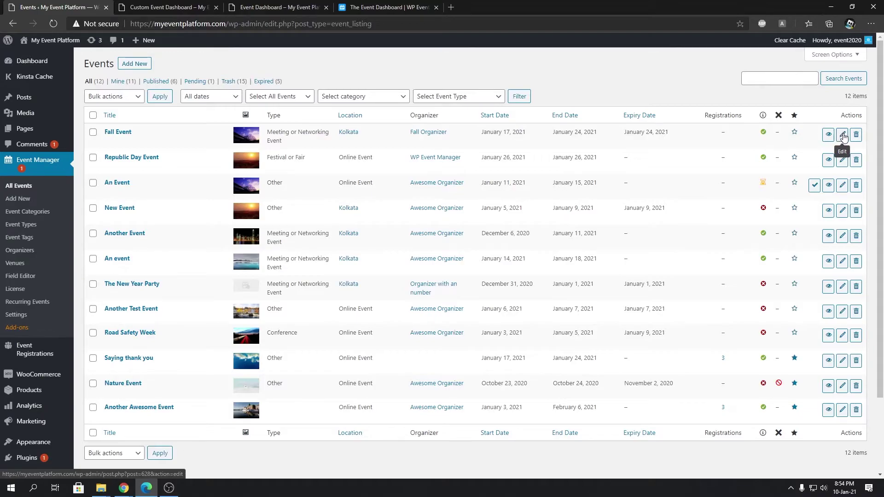
Step: On the live dashboard, check Fall Event's Viewed and Registrations details, then close them
{"action": "left_click", "coordinate": [187, 10]}
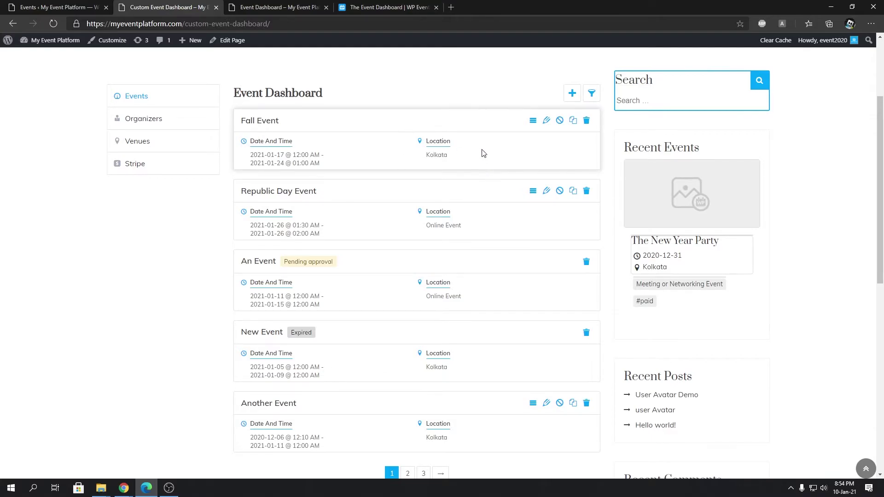
{"action": "left_click", "coordinate": [533, 121]}
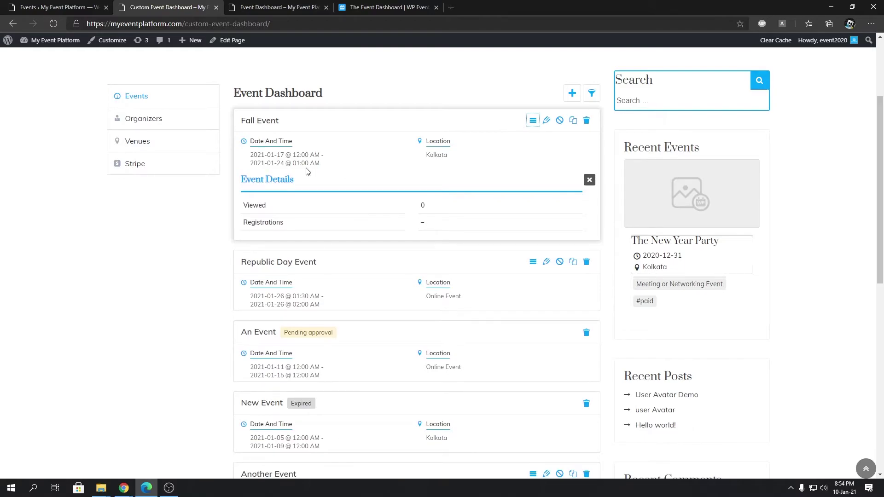
{"action": "double_click", "coordinate": [259, 203]}
{"action": "double_click", "coordinate": [269, 222]}
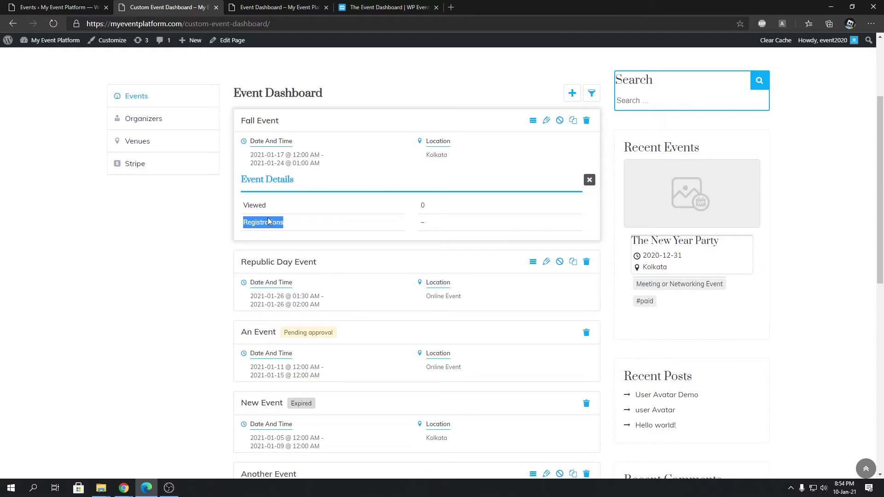
{"action": "left_click", "coordinate": [589, 180]}
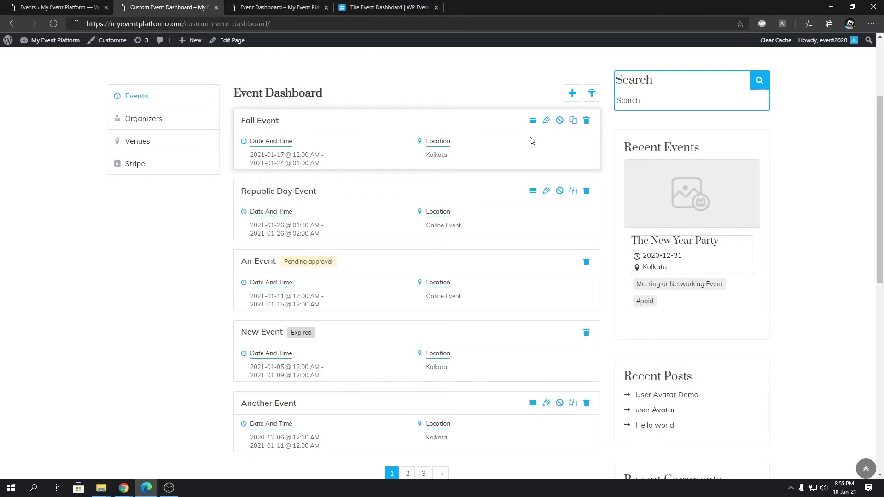
Step: Pass through the admin events list to the original 'Event Dashboard – My Event Platform' page
{"action": "left_click", "coordinate": [73, 7]}
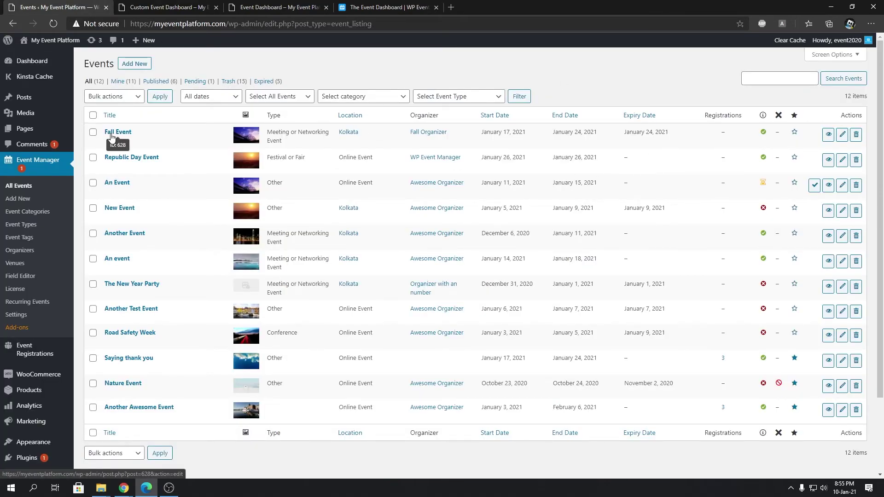
{"action": "left_click", "coordinate": [276, 7]}
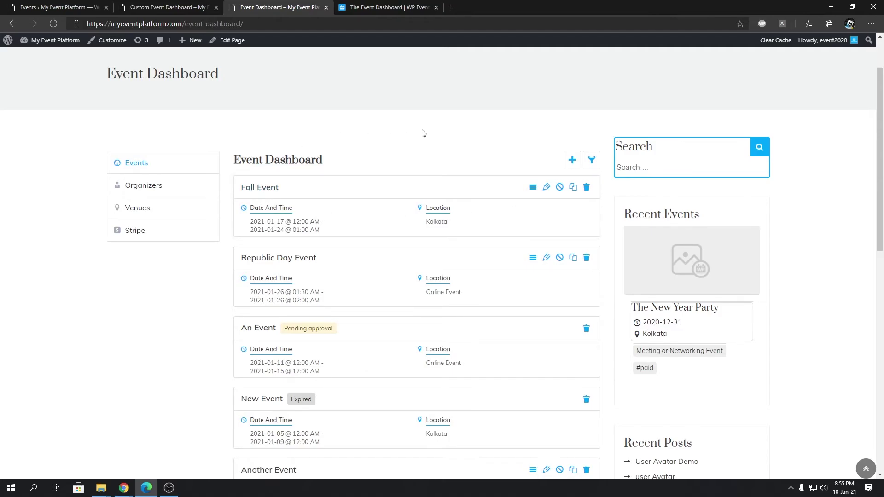
Step: Return to The Event Dashboard knowledge-base article and scroll to its Setup section
{"action": "left_click", "coordinate": [371, 6]}
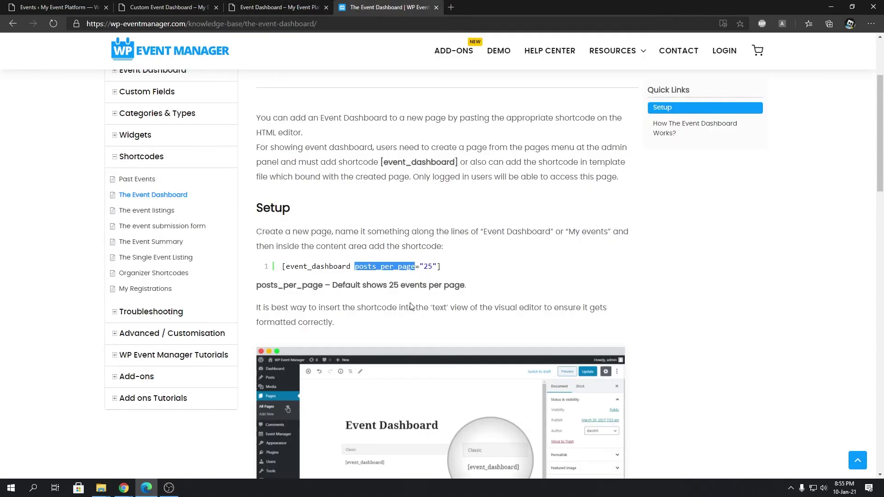
{"action": "scroll", "coordinate": [610, 253], "scroll_direction": "down", "scroll_amount": 8}
{"action": "scroll", "coordinate": [610, 253], "scroll_direction": "down", "scroll_amount": 5}
{"action": "scroll", "coordinate": [607, 251], "scroll_direction": "up", "scroll_amount": 15}
{"action": "scroll", "coordinate": [299, 409], "scroll_direction": "down", "scroll_amount": 2}
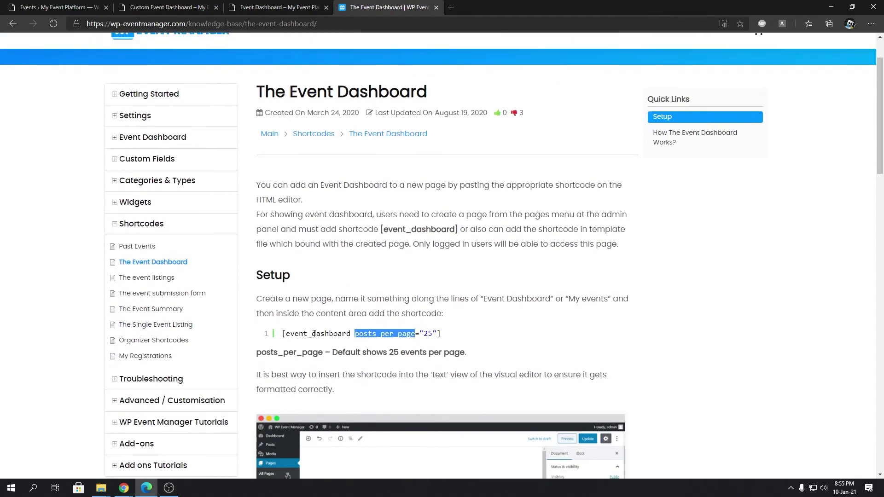
Step: Highlight posts_per_page in the shortcode example, then read down to the front-end dashboard example
{"action": "left_click", "coordinate": [360, 350]}
{"action": "left_click_drag", "start_coordinate": [354, 332], "coordinate": [412, 334]}
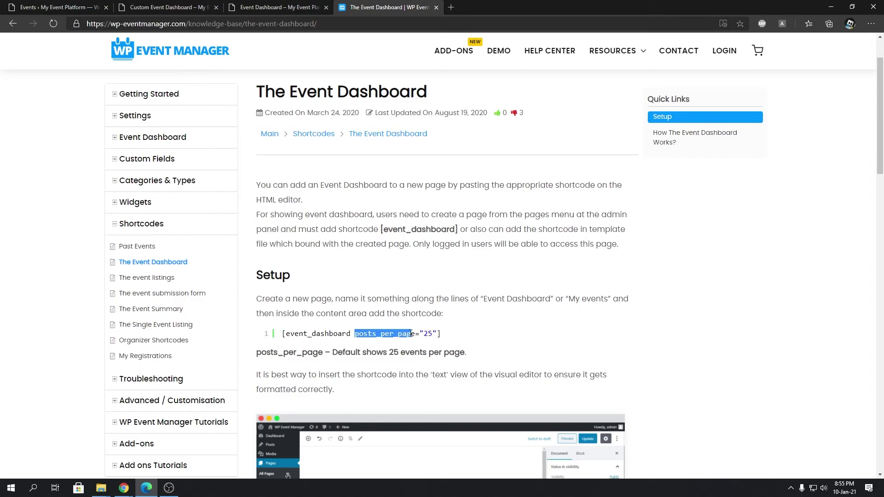
{"action": "scroll", "coordinate": [415, 332], "scroll_direction": "down", "scroll_amount": 10}
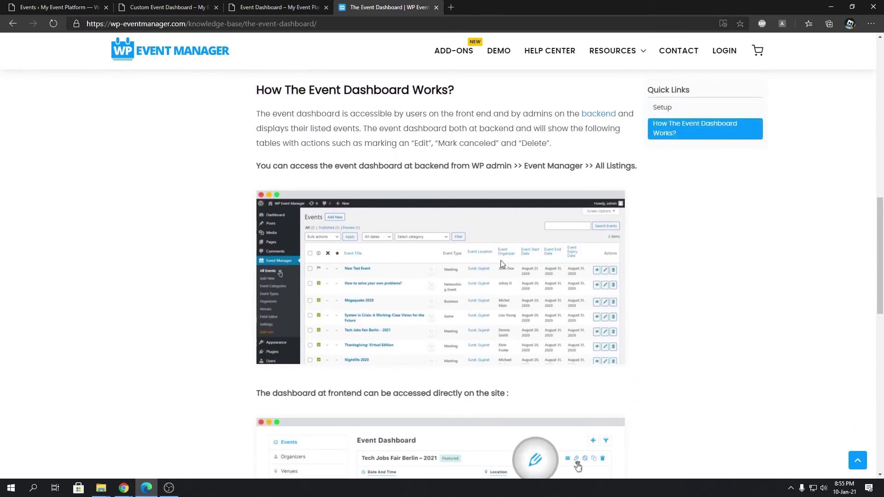
{"action": "scroll", "coordinate": [501, 261], "scroll_direction": "down", "scroll_amount": 6}
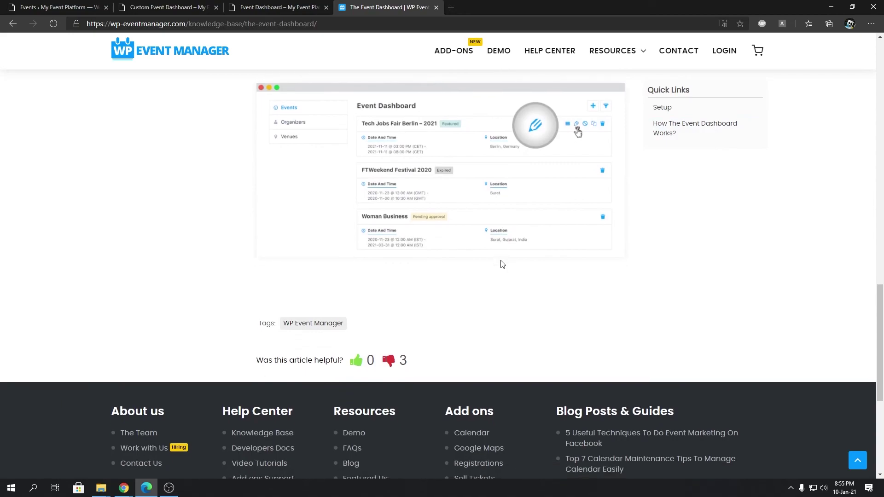